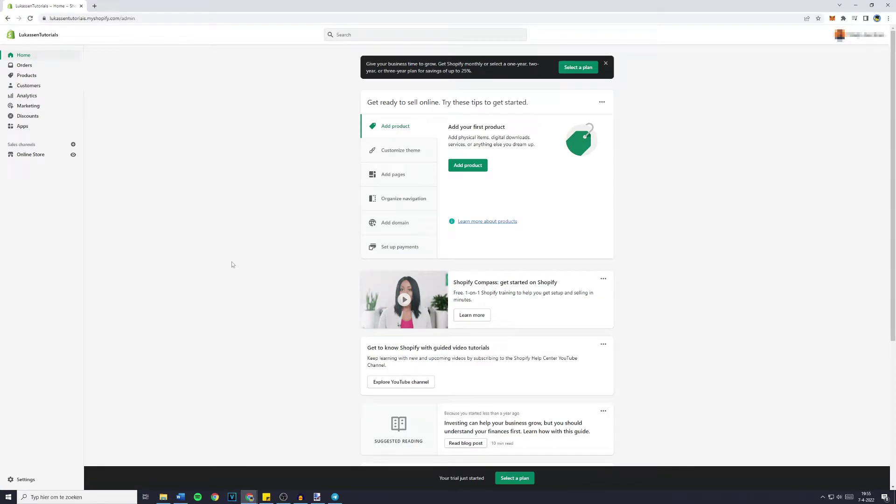
# From Online Store, open the current Dawn theme in the theme editor
pyautogui.click(21, 156)
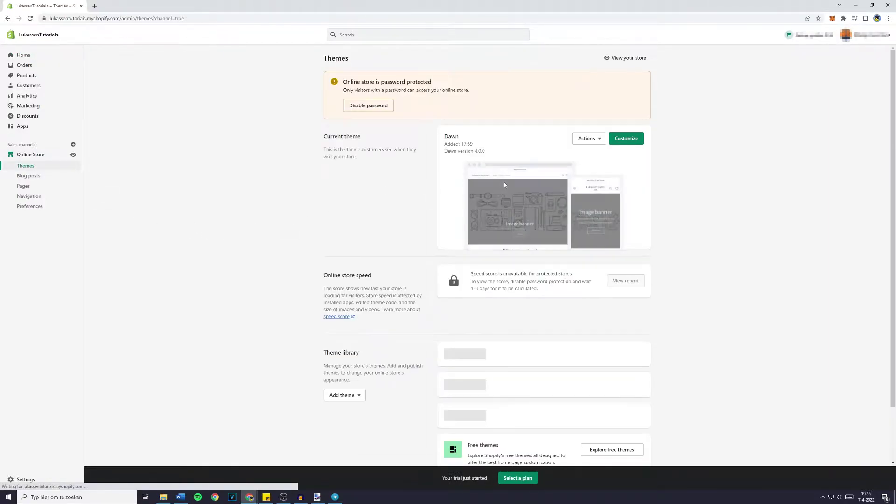
pyautogui.click(630, 140)
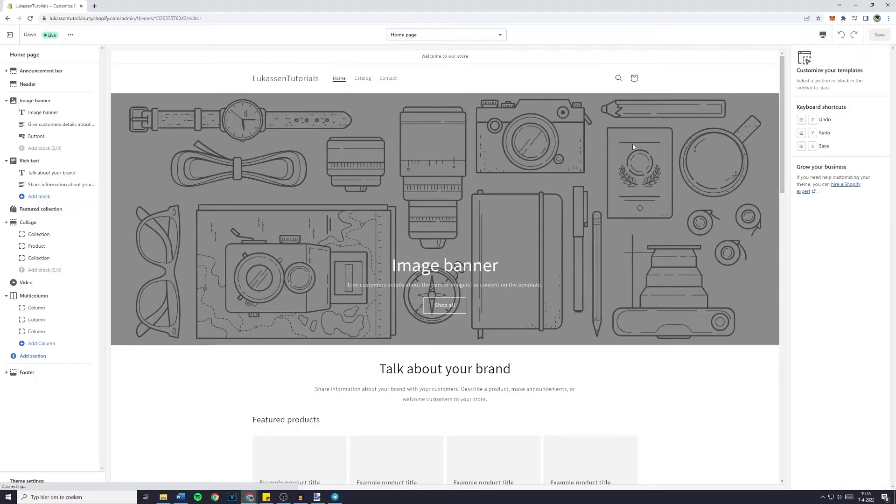
pyautogui.scroll(-6, 433, 178)
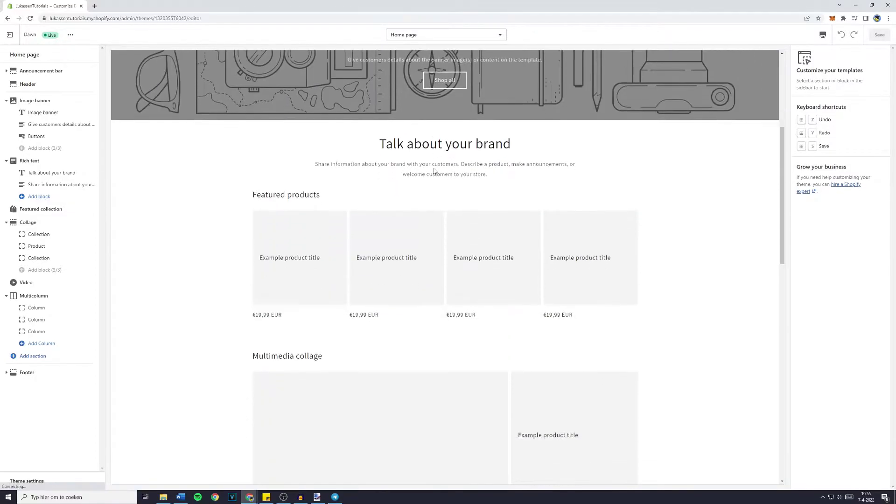
pyautogui.scroll(-3, 430, 184)
pyautogui.scroll(-4, 431, 183)
pyautogui.scroll(-3, 432, 200)
pyautogui.scroll(-2, 433, 234)
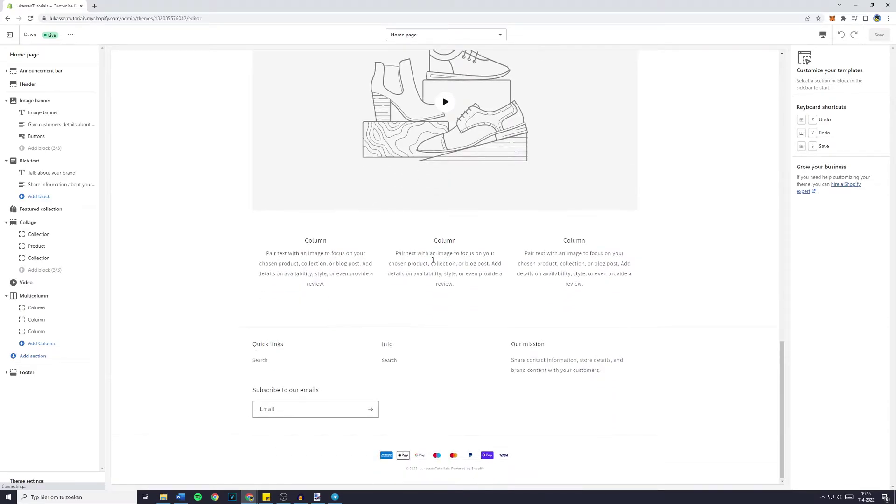
pyautogui.scroll(3, 433, 260)
pyautogui.scroll(5, 432, 260)
pyautogui.scroll(5, 433, 259)
pyautogui.scroll(1, 432, 254)
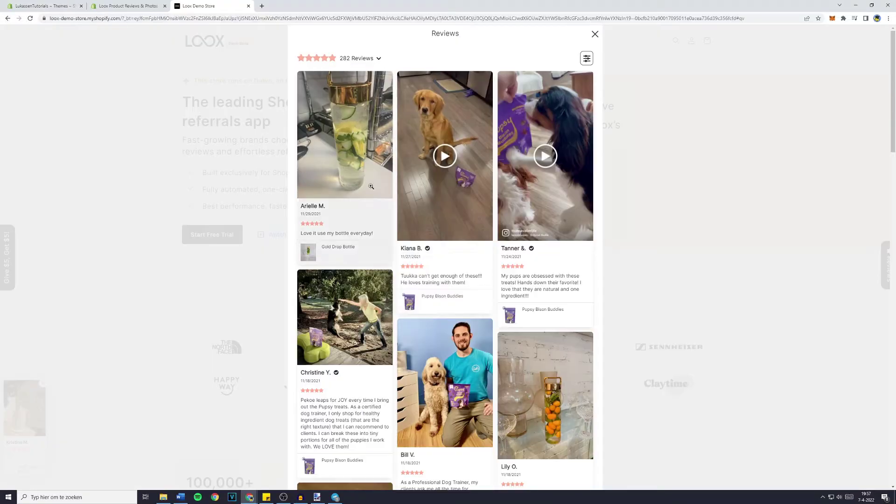
# Scroll the photo reviews grid and enlarge the dog trainer's review
pyautogui.scroll(-4, 540, 155)
pyautogui.scroll(-4, 540, 155)
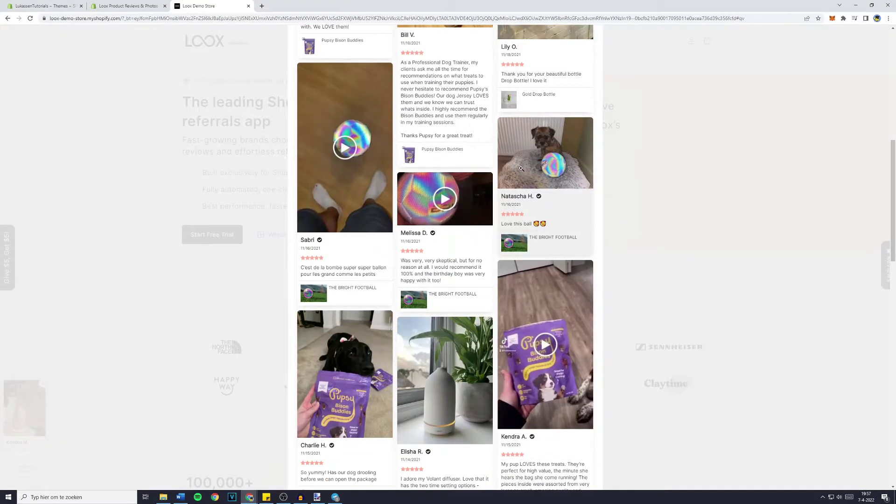
pyautogui.click(422, 128)
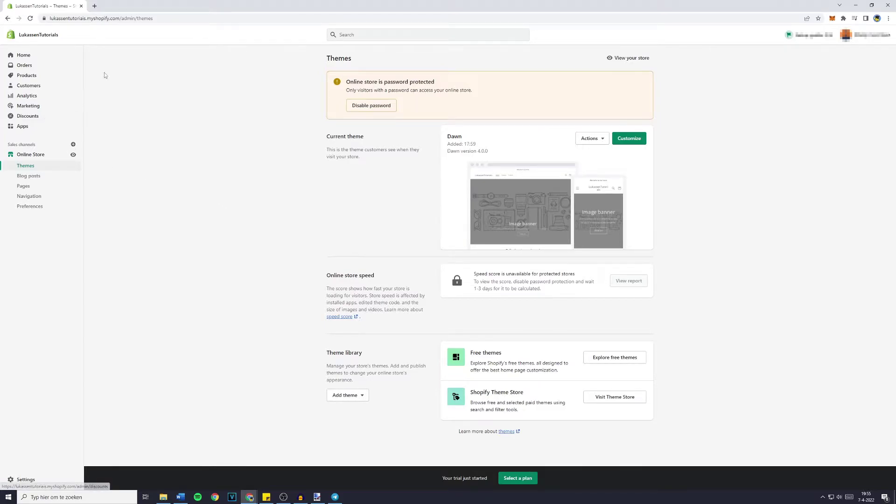
# Search the Shopify App Store for 'loox' and open the Loox Product Reviews & Photos page
pyautogui.click(96, 5)
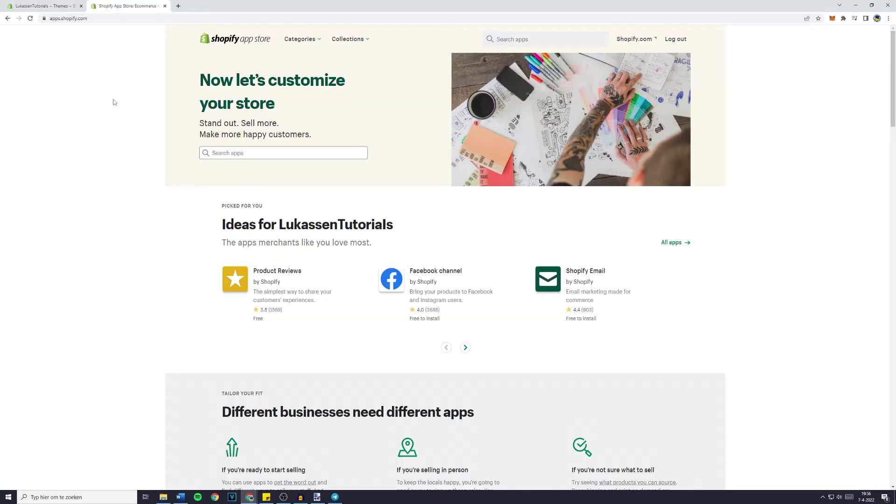
pyautogui.click(44, 6)
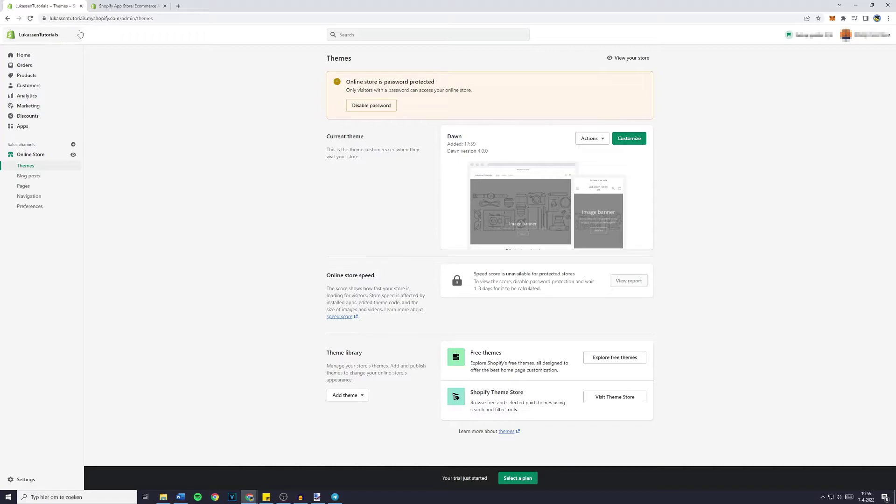
pyautogui.click(125, 6)
pyautogui.click(238, 157)
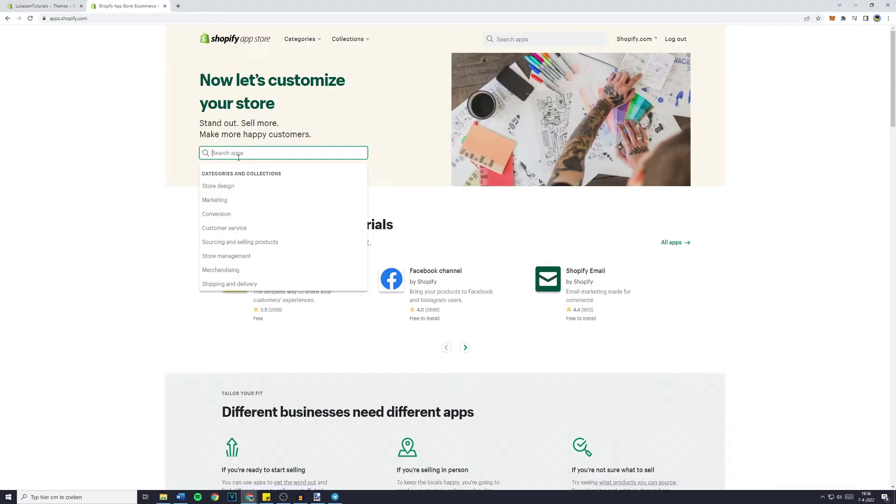
pyautogui.write('loox')
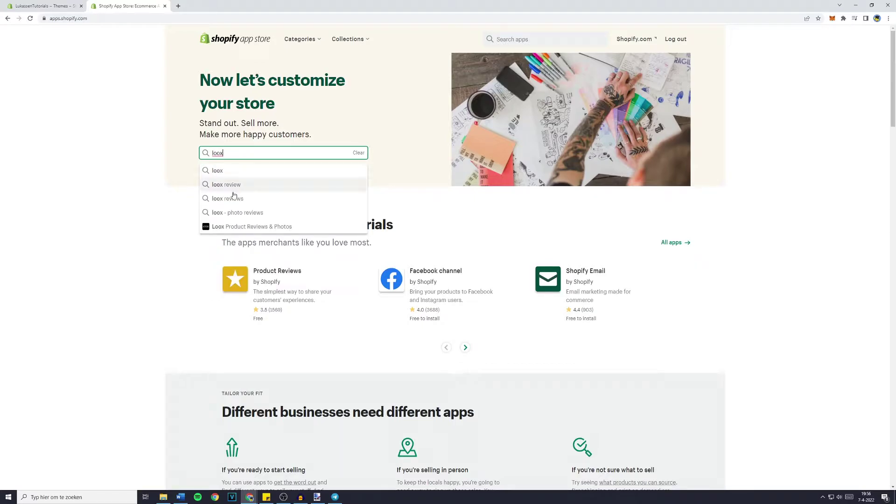
pyautogui.click(247, 229)
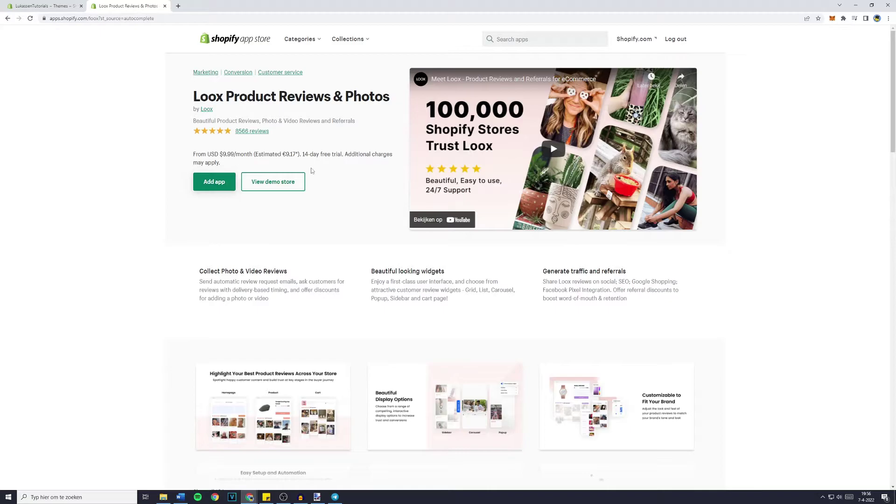
# Highlight the 14-day free trial note and the monthly starting price on the Loox listing
pyautogui.doubleClick(311, 154)
pyautogui.moveTo(313, 153); pyautogui.dragTo(344, 155)
pyautogui.click(206, 160)
pyautogui.moveTo(198, 155); pyautogui.dragTo(252, 155)
pyautogui.click(255, 159)
# Show all 12 images of the Loox app listing
pyautogui.scroll(-7, 256, 162)
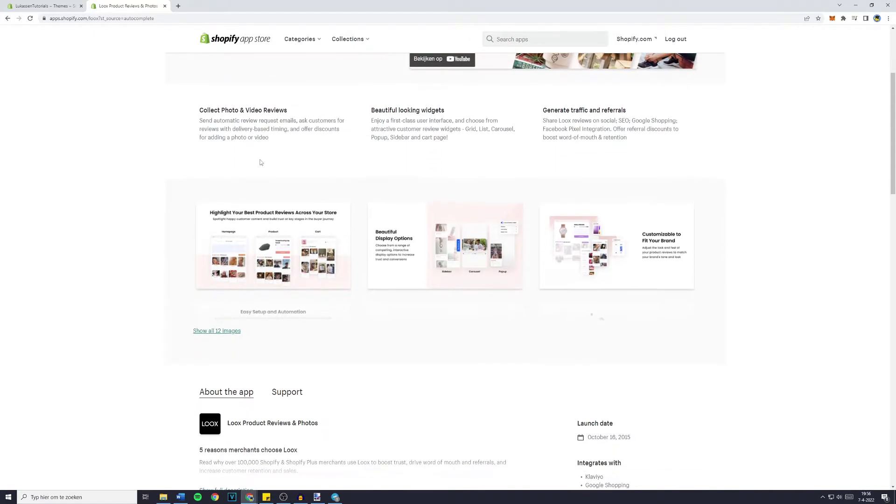
pyautogui.scroll(3, 262, 165)
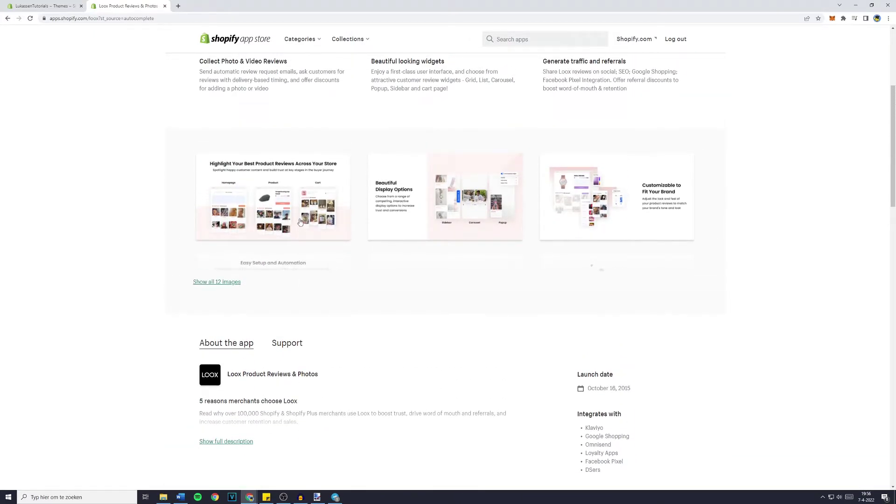
pyautogui.click(218, 282)
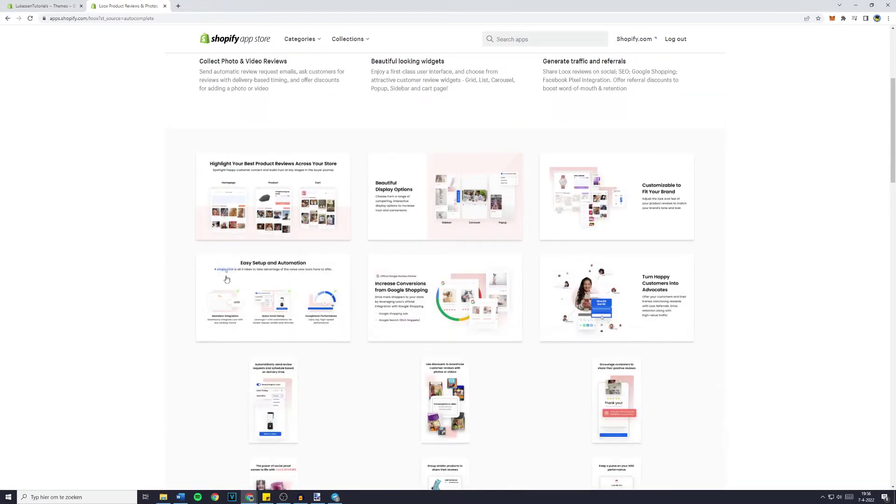
pyautogui.scroll(-2, 230, 279)
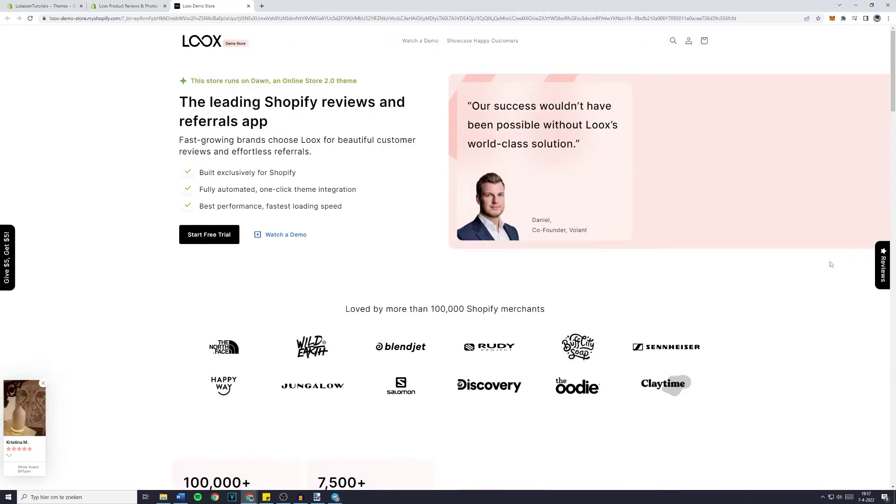
# Open the demo store's reviews gallery and enlarge a dog trainer's photo review
pyautogui.click(880, 262)
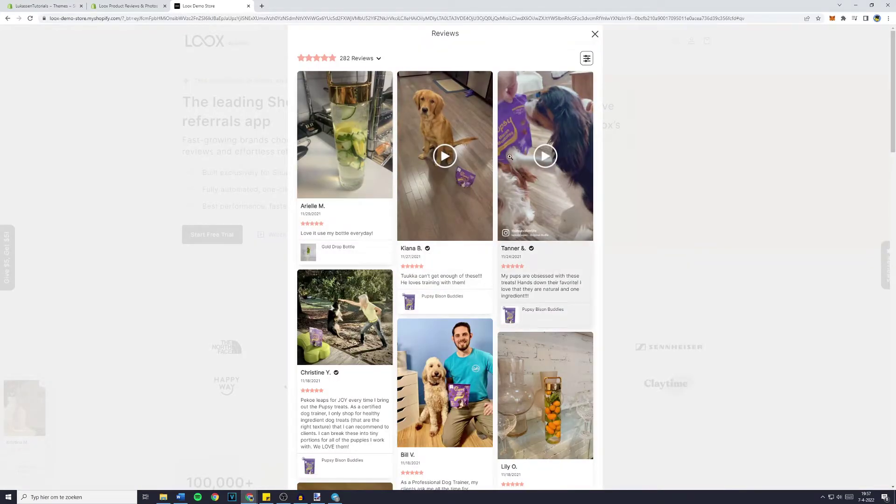
pyautogui.scroll(-9, 424, 132)
pyautogui.click(424, 131)
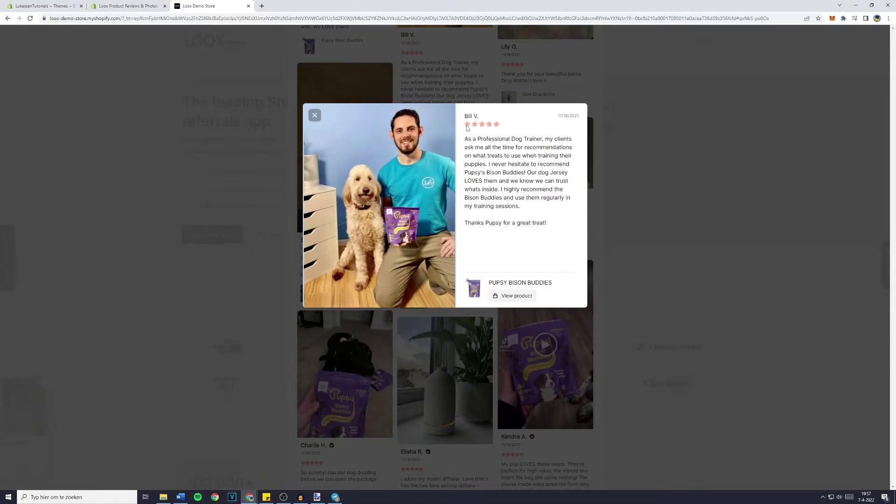
pyautogui.press('Escape')
pyautogui.scroll(5, 425, 215)
pyautogui.scroll(4, 425, 215)
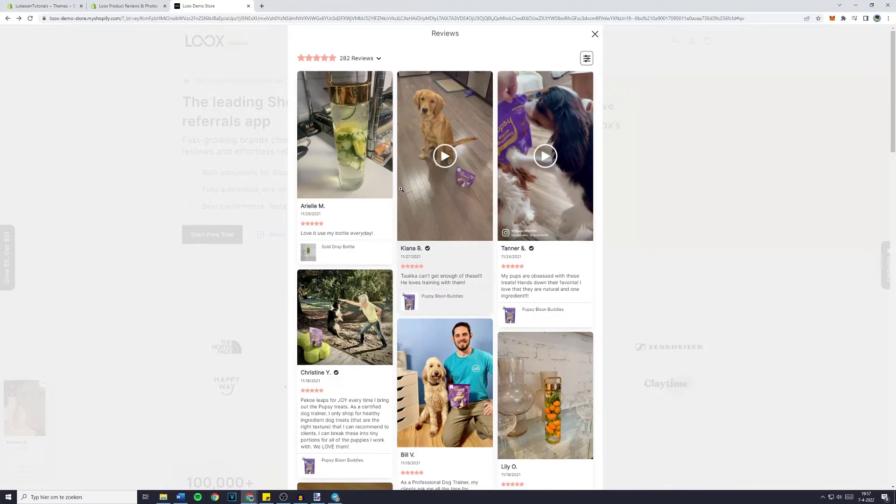
# View the star-rating breakdown, then close the reviews gallery
pyautogui.click(322, 64)
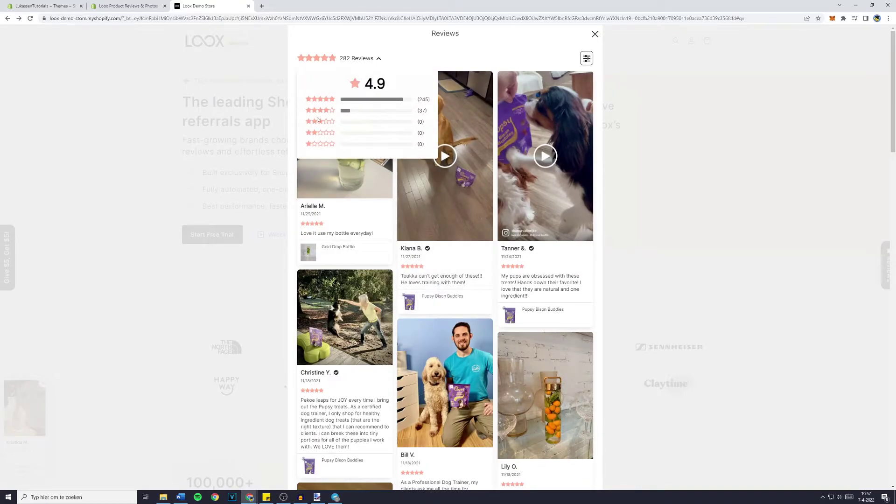
pyautogui.scroll(-3, 321, 216)
pyautogui.scroll(-3, 321, 216)
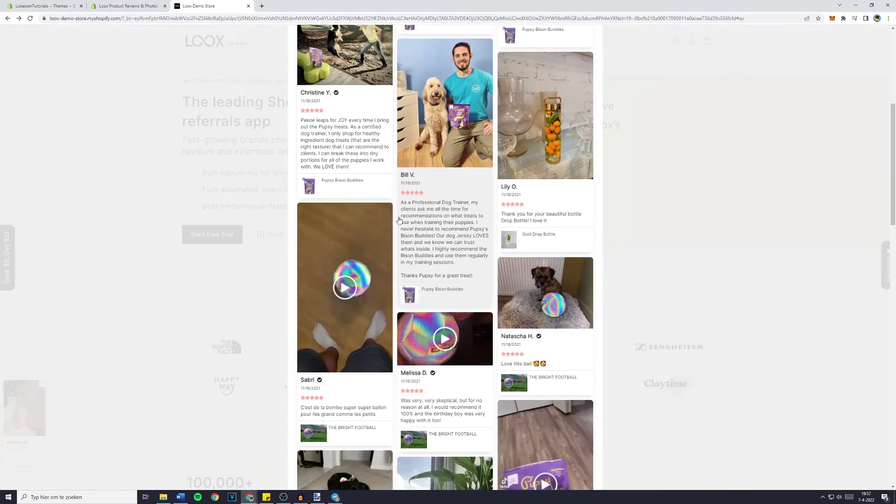
pyautogui.scroll(-3, 322, 216)
pyautogui.scroll(9, 321, 216)
pyautogui.click(594, 40)
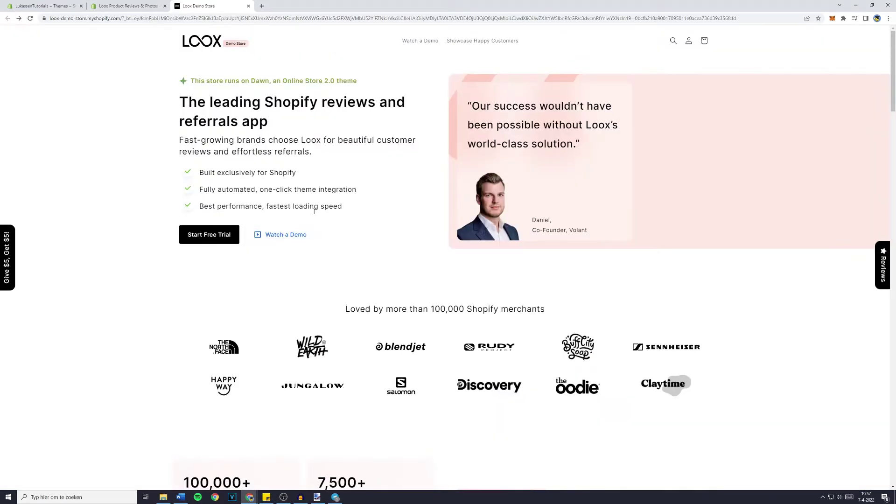
# Note the 4.9 Overall Rating, then close the demo store and return to the Loox listing
pyautogui.scroll(-3, 260, 250)
pyautogui.scroll(-3, 260, 250)
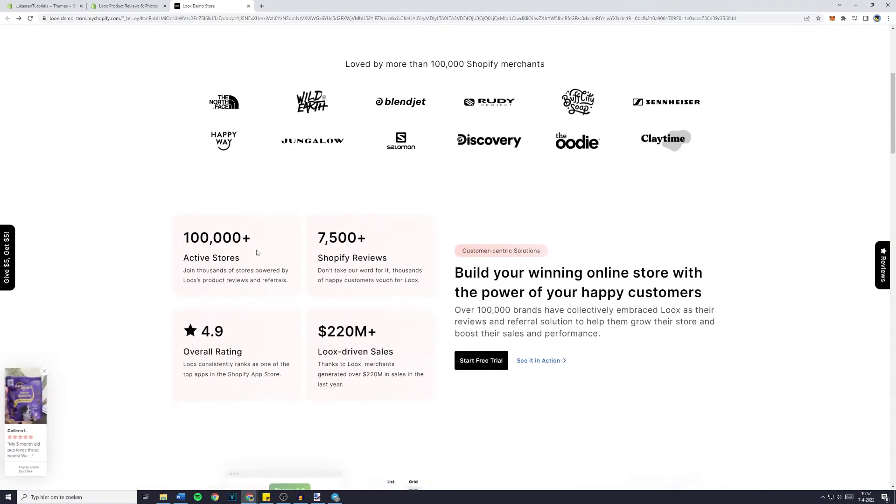
pyautogui.scroll(-2, 262, 249)
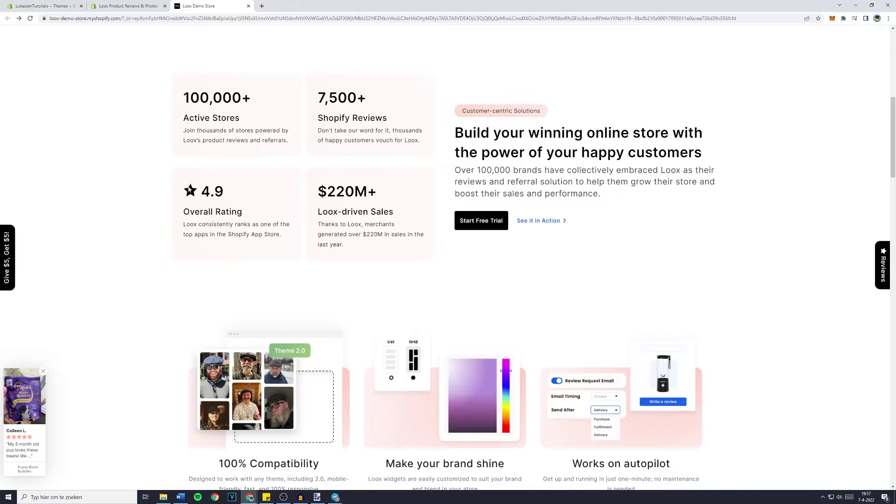
pyautogui.moveTo(210, 192); pyautogui.dragTo(251, 211)
pyautogui.click(251, 211)
pyautogui.scroll(-10, 177, 244)
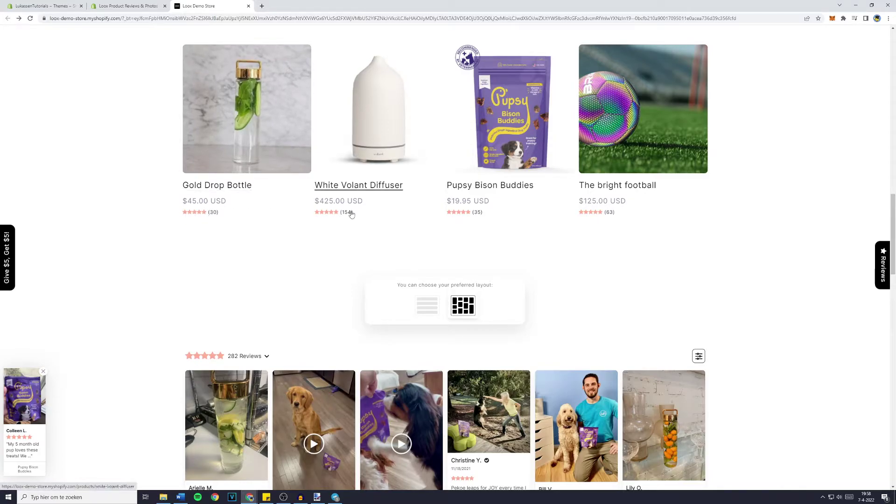
pyautogui.hotkey('ctrl', 'shift', 'Tab')
pyautogui.middleClick(207, 8)
# Add and install Loox Photo Reviews, choosing Use Loox Free
pyautogui.click(215, 186)
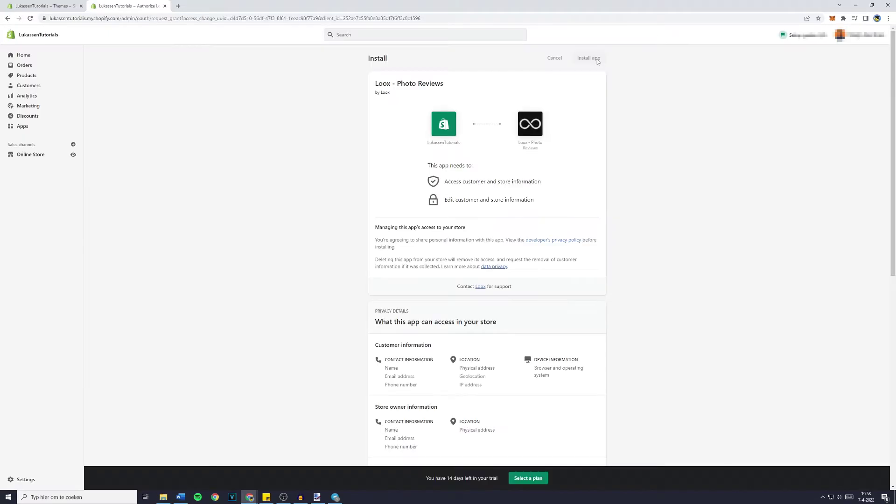
pyautogui.click(593, 57)
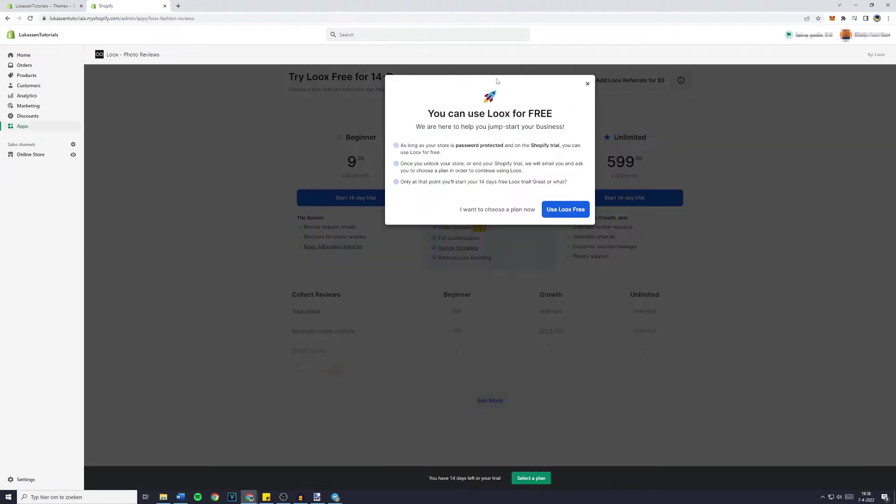
pyautogui.moveTo(433, 114); pyautogui.dragTo(535, 118)
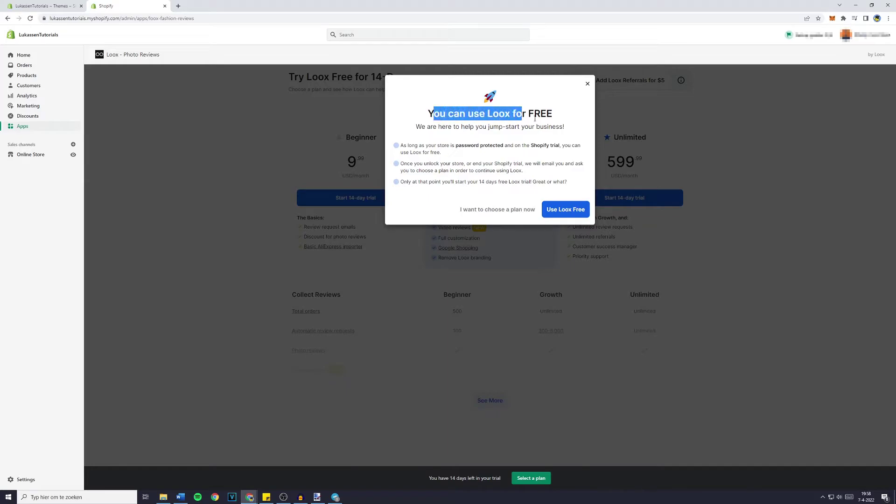
pyautogui.click(570, 208)
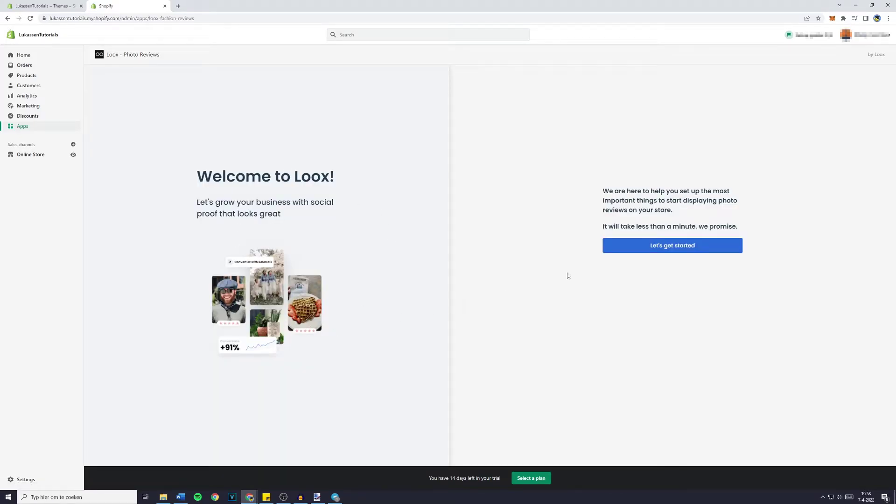
# Start Loox setup and save widget settings with magenta ff00ff review stars
pyautogui.click(674, 250)
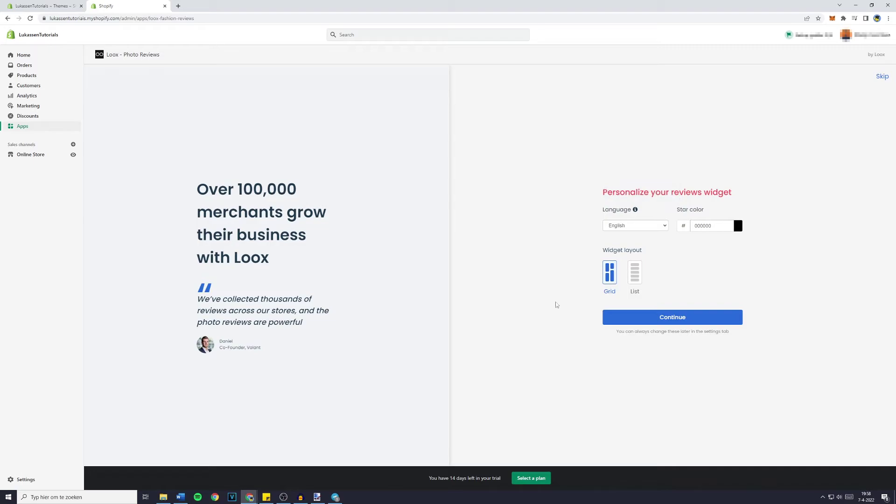
pyautogui.click(630, 229)
pyautogui.click(739, 229)
pyautogui.click(719, 250)
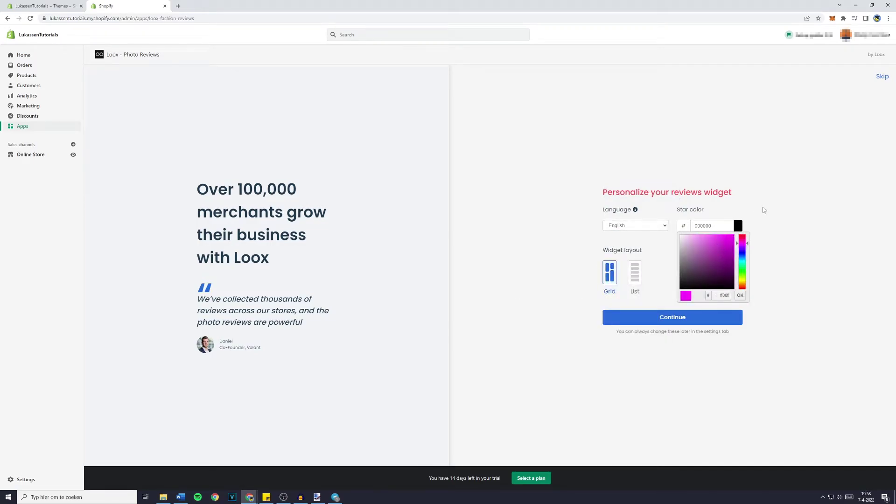
pyautogui.click(790, 231)
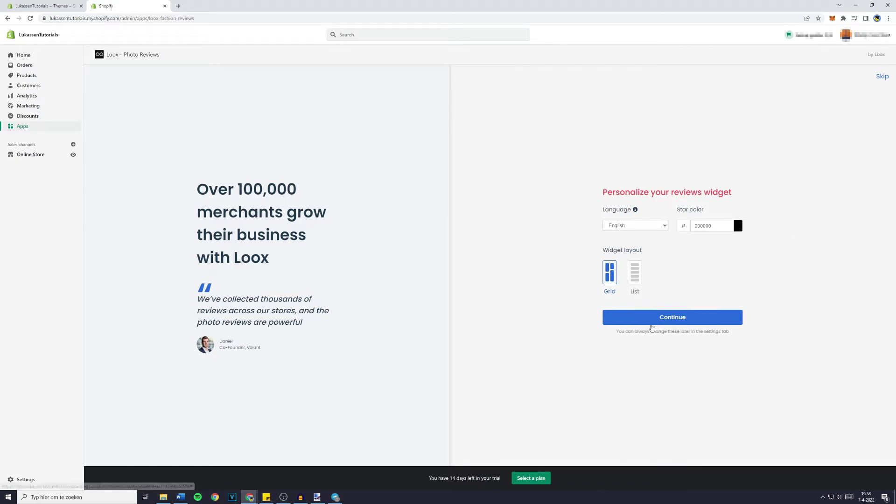
pyautogui.click(736, 229)
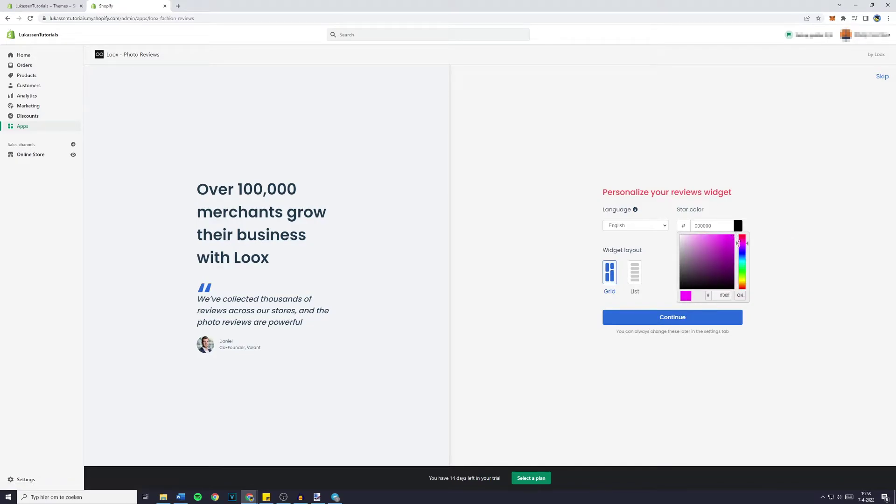
pyautogui.click(741, 295)
pyautogui.click(681, 320)
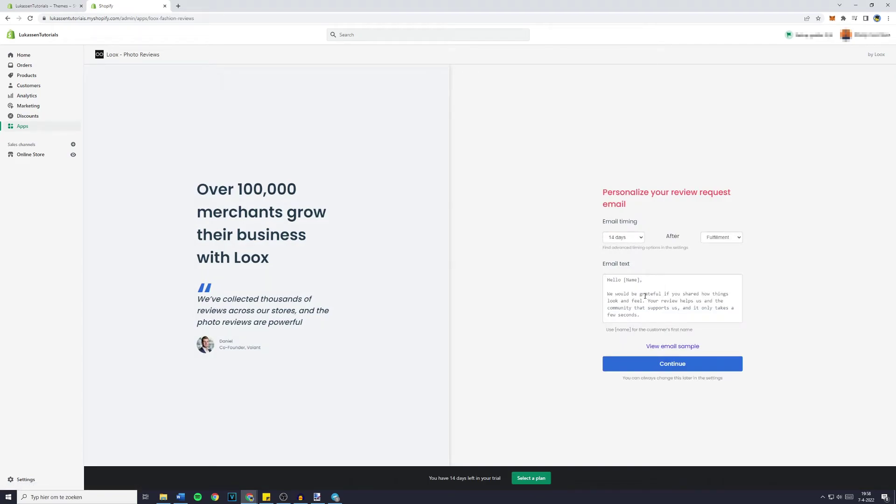
# Send the review request email 3 days after purchase instead of after fulfillment
pyautogui.click(725, 238)
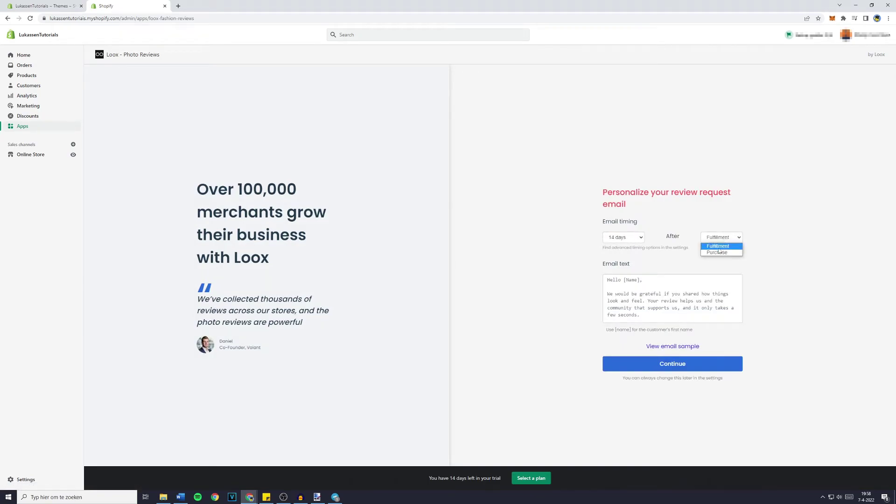
pyautogui.click(681, 263)
pyautogui.click(624, 237)
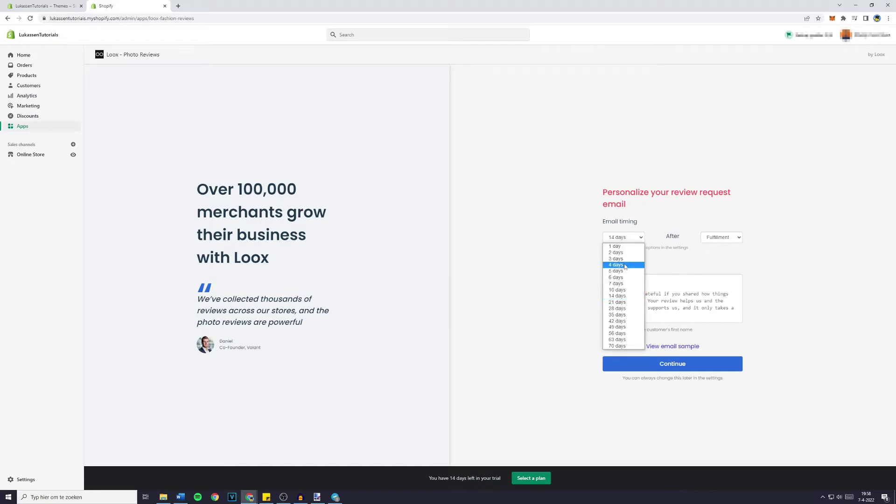
pyautogui.click(616, 259)
pyautogui.click(721, 238)
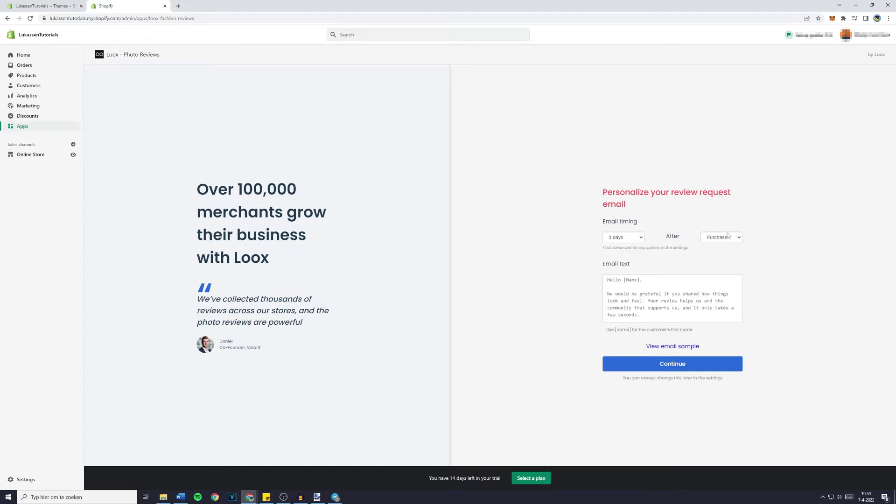
pyautogui.click(654, 367)
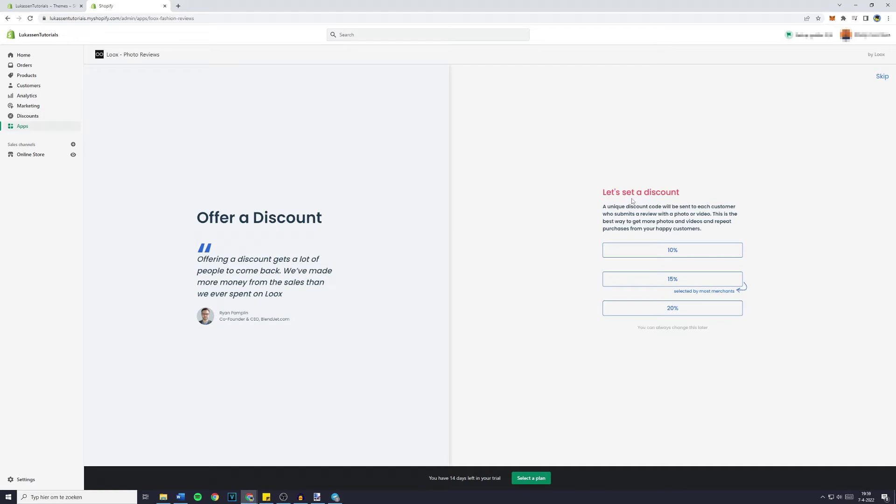
# Choose the 15% photo-review discount and continue with both referral widgets kept
pyautogui.click(665, 277)
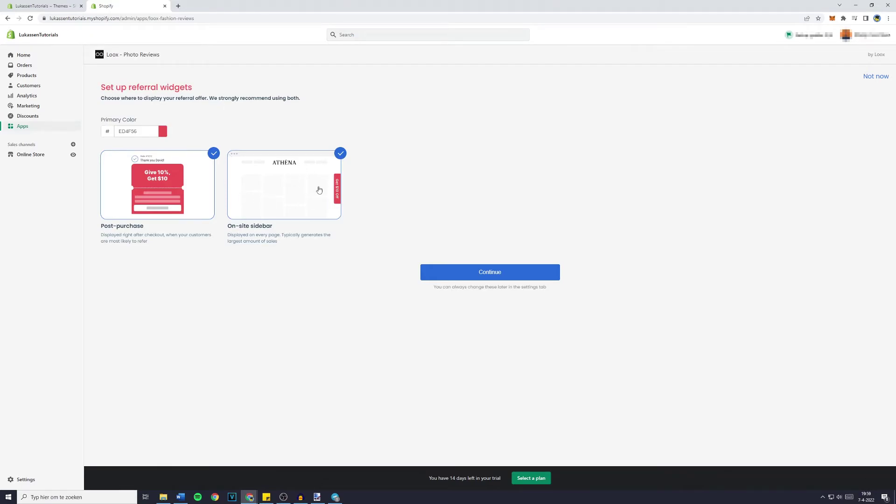
pyautogui.click(443, 273)
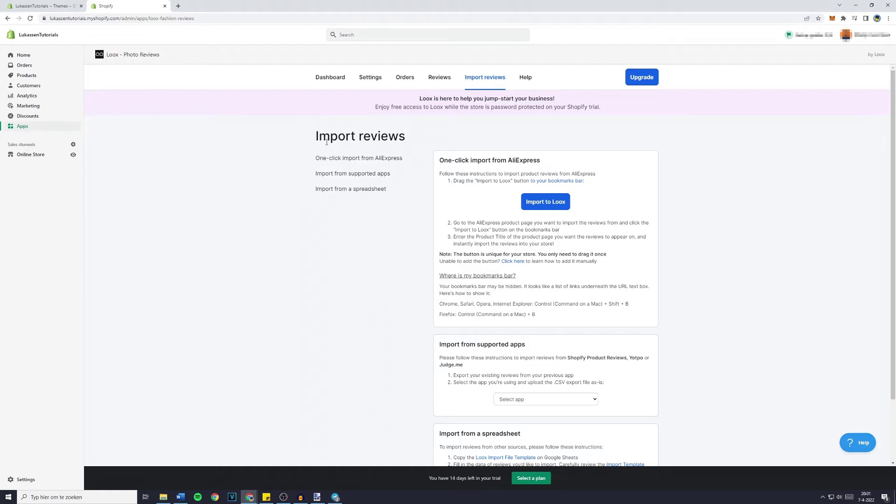
# Look over the AliExpress, spreadsheet and source-app import options without importing anything
pyautogui.moveTo(317, 140); pyautogui.dragTo(423, 139)
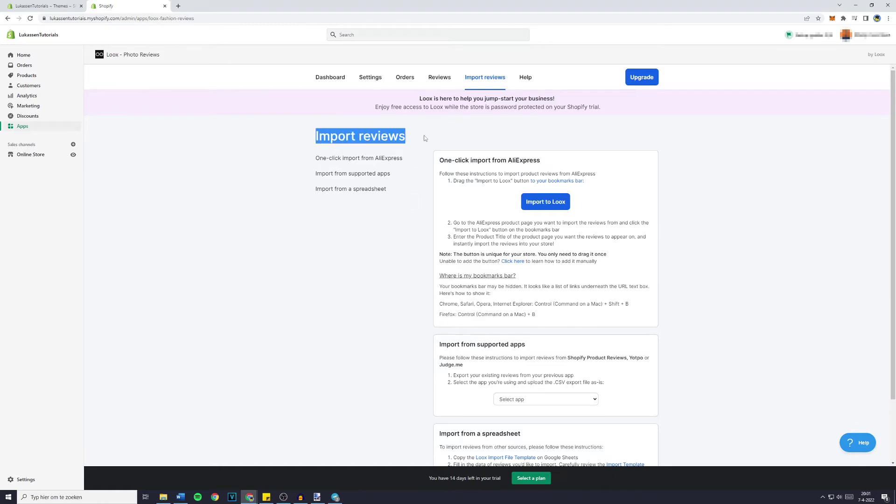
pyautogui.click(376, 159)
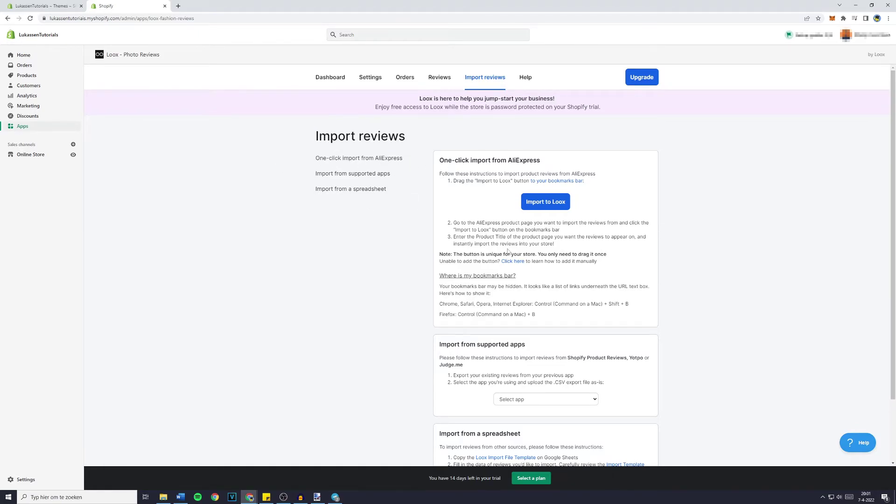
pyautogui.moveTo(588, 247); pyautogui.dragTo(436, 174)
pyautogui.click(435, 174)
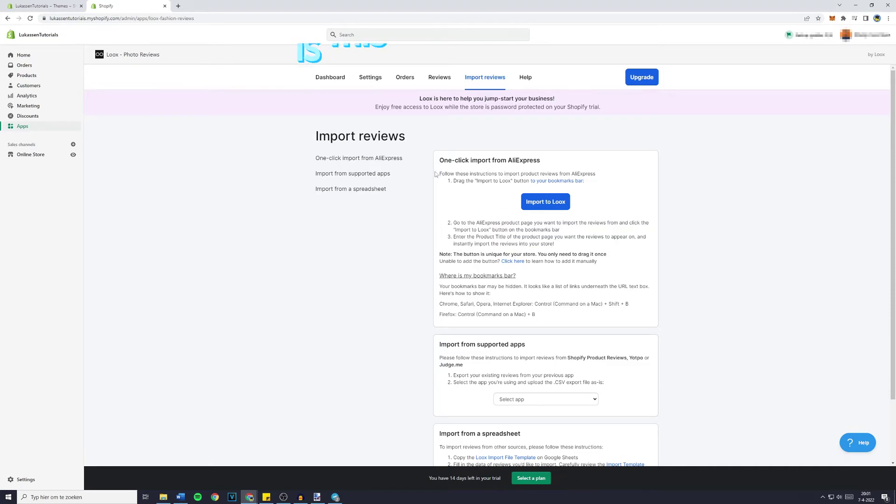
pyautogui.click(360, 174)
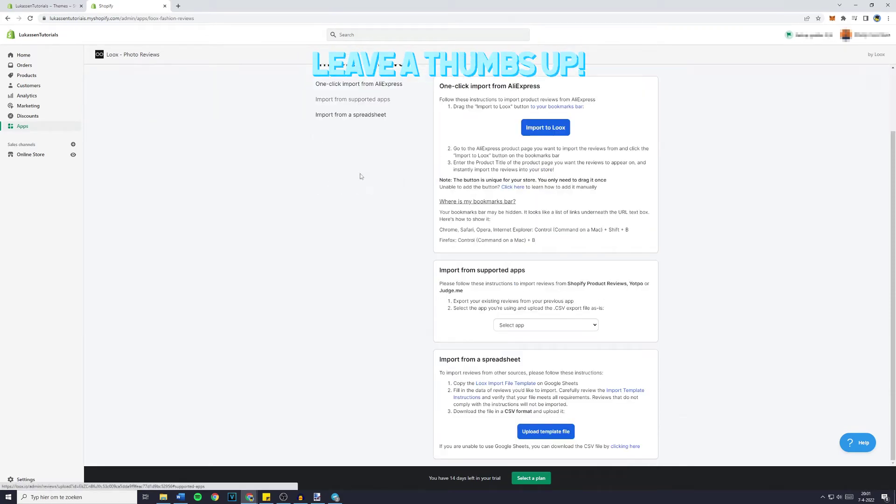
pyautogui.click(512, 324)
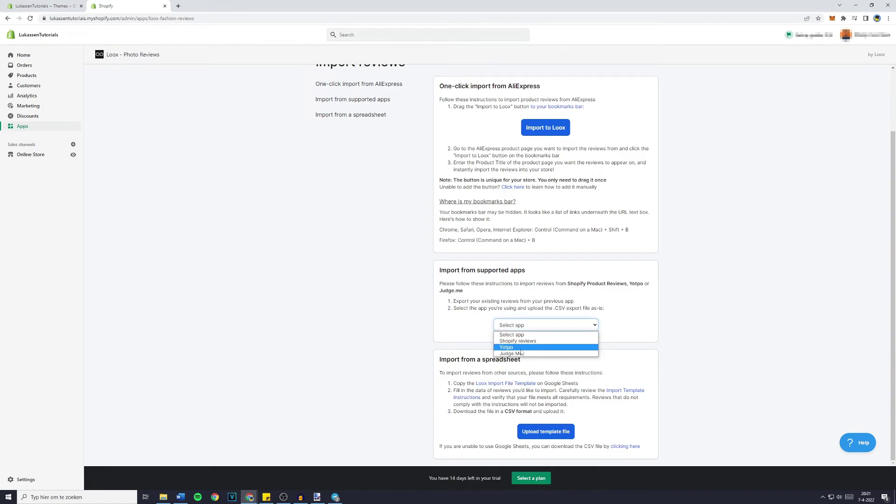
pyautogui.click(430, 342)
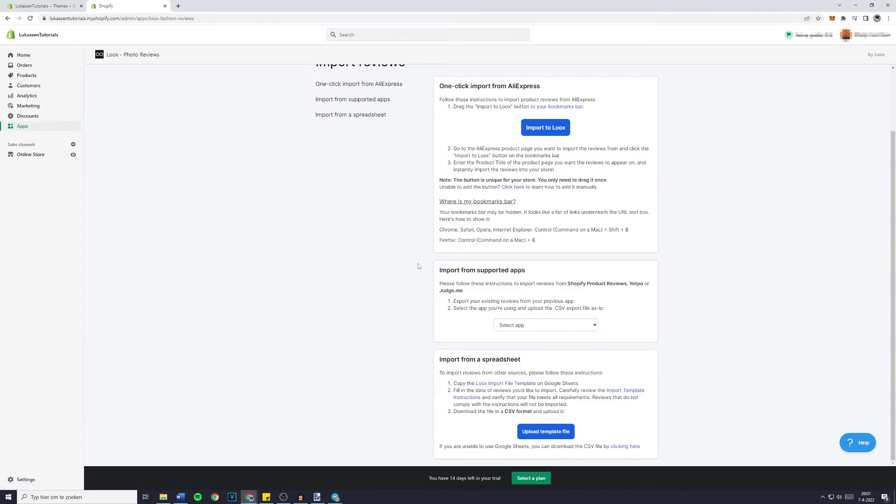
pyautogui.scroll(2, 544, 422)
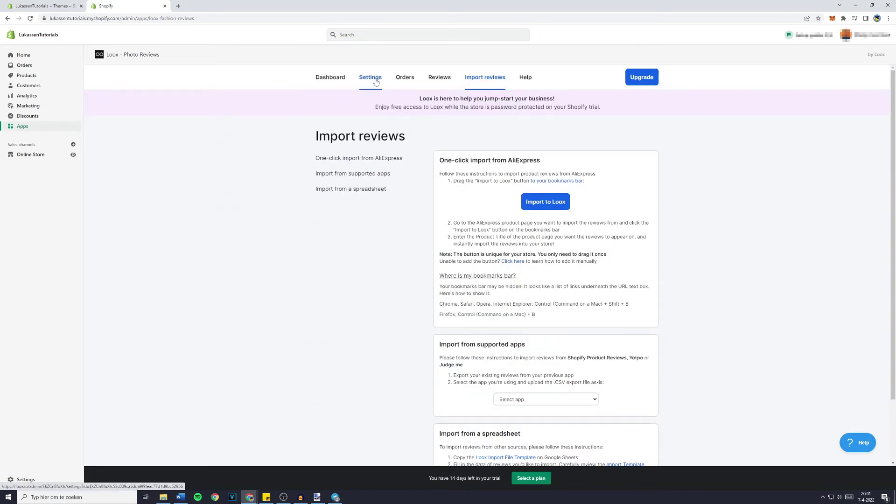
# Browse Loox's Display reviews settings, covering the Reviews widget, Loox popup and Homepage carousel
pyautogui.click(376, 80)
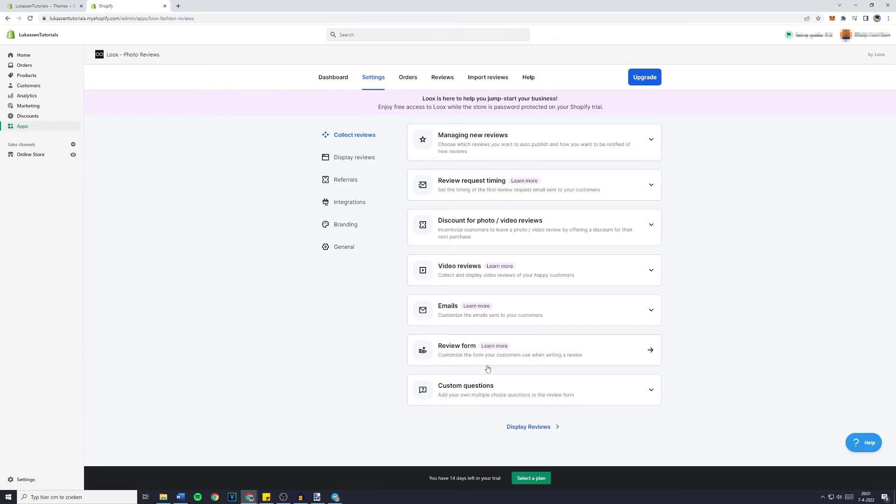
pyautogui.click(356, 159)
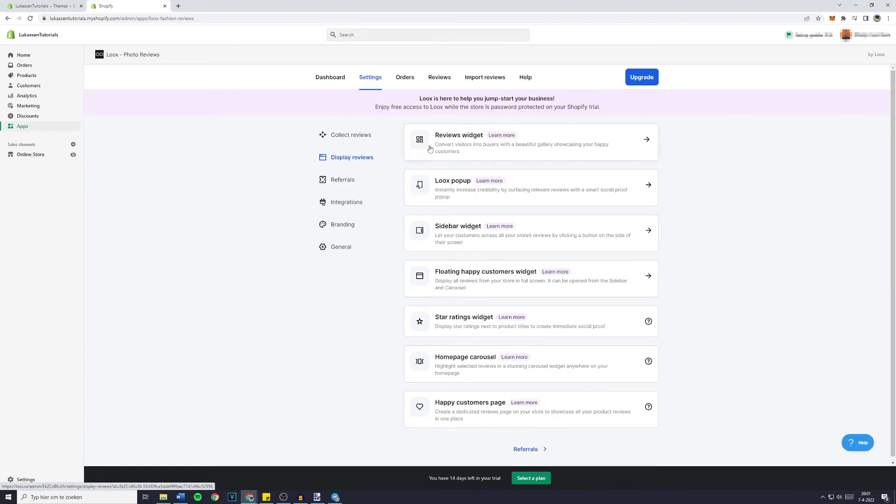